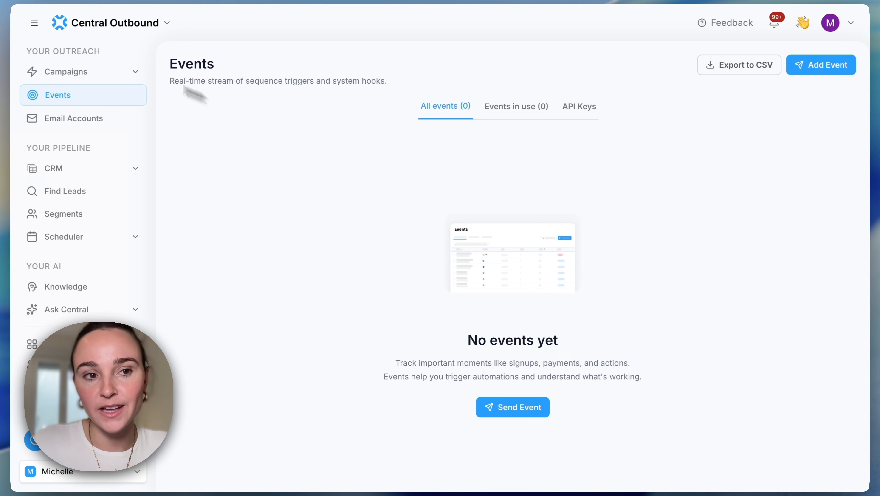
Create an API key for event tracking named Website Tracking and copy the generated key
left_click(94, 25)
left_click(75, 156)
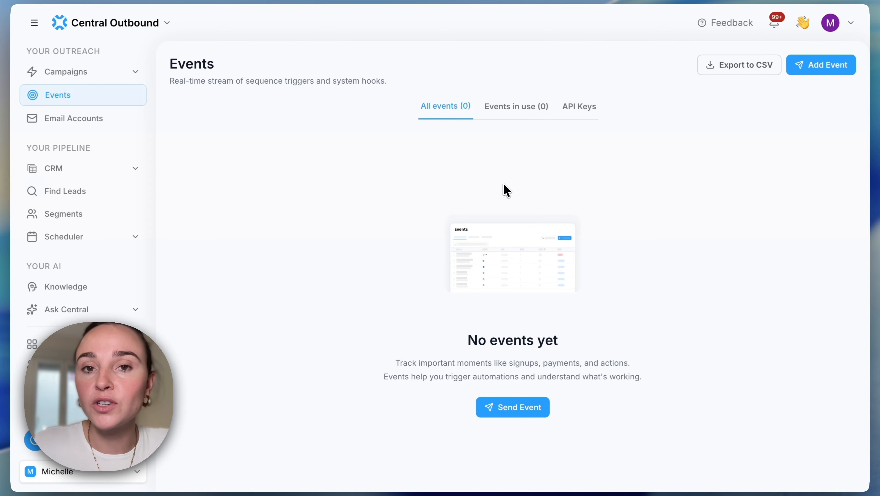
left_click(582, 110)
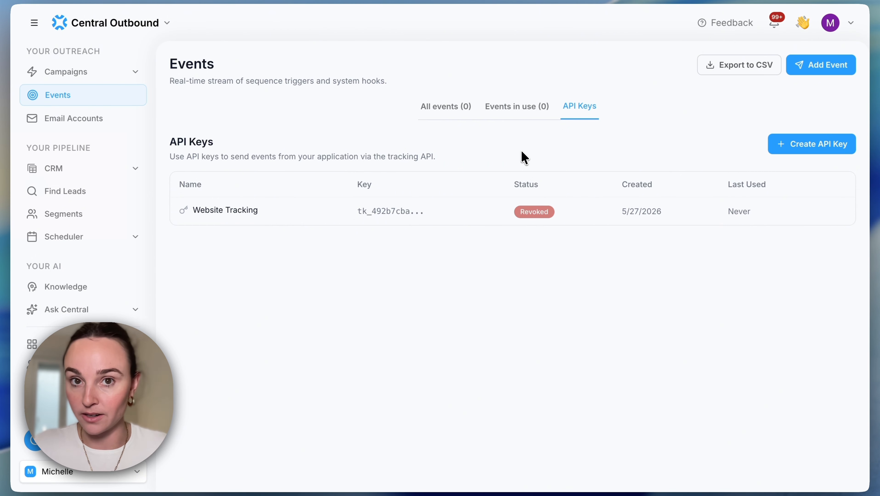
left_click(820, 148)
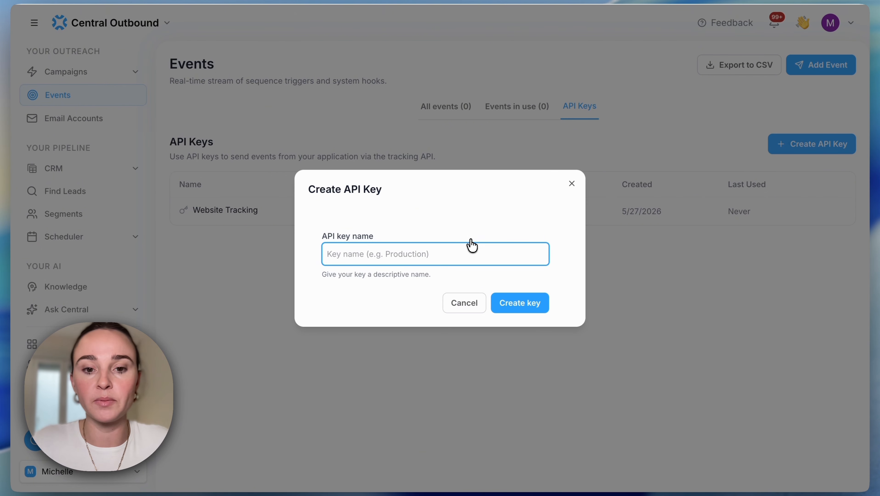
type("Website Tracking")
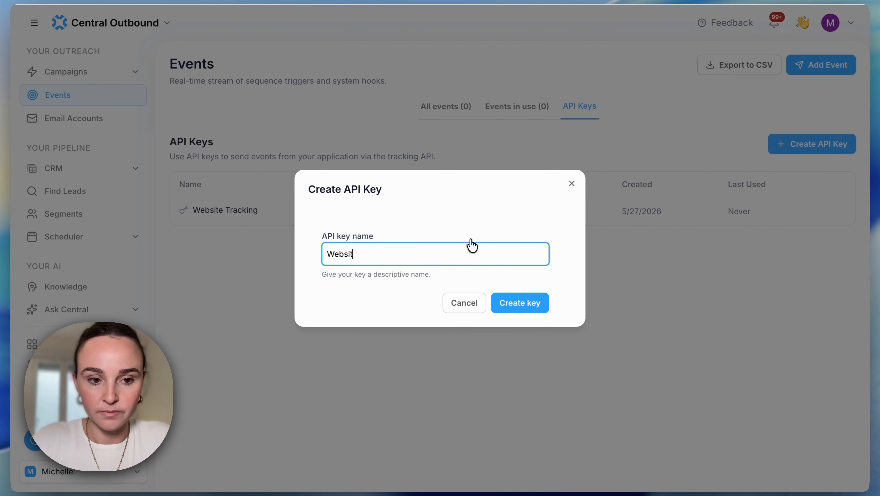
left_click(515, 314)
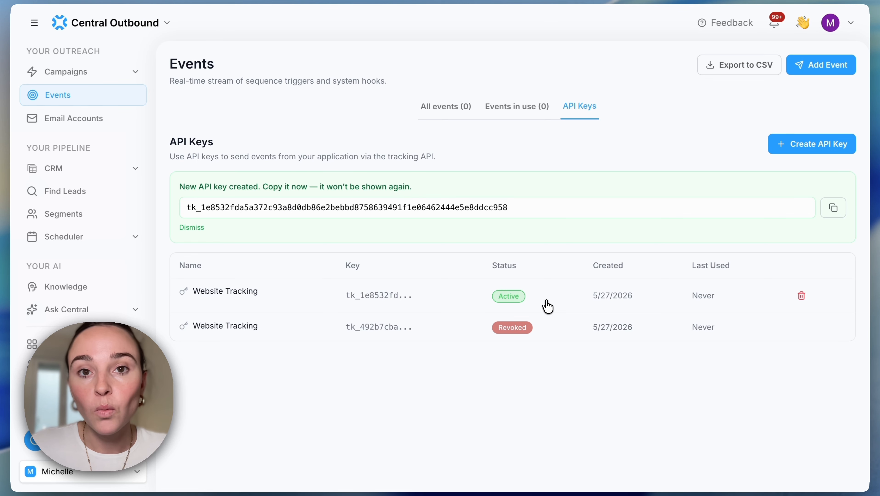
left_click(835, 209)
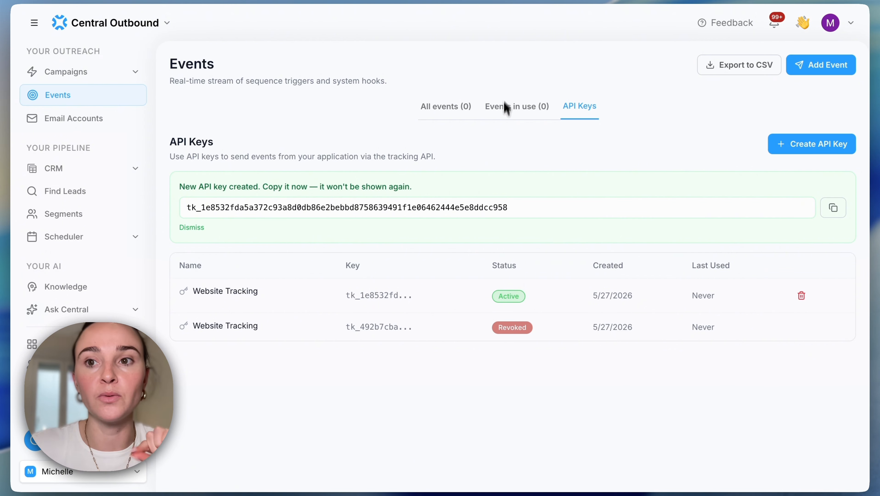
Switch to the Central docs and review how to send event data through the JavaScript SDK and HTTP requests
left_click(764, 1)
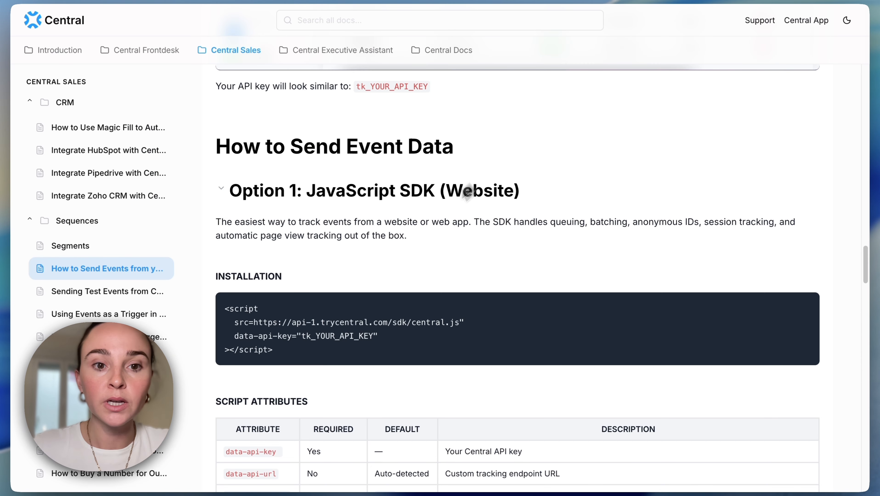
scroll(321, 245, "down", 2)
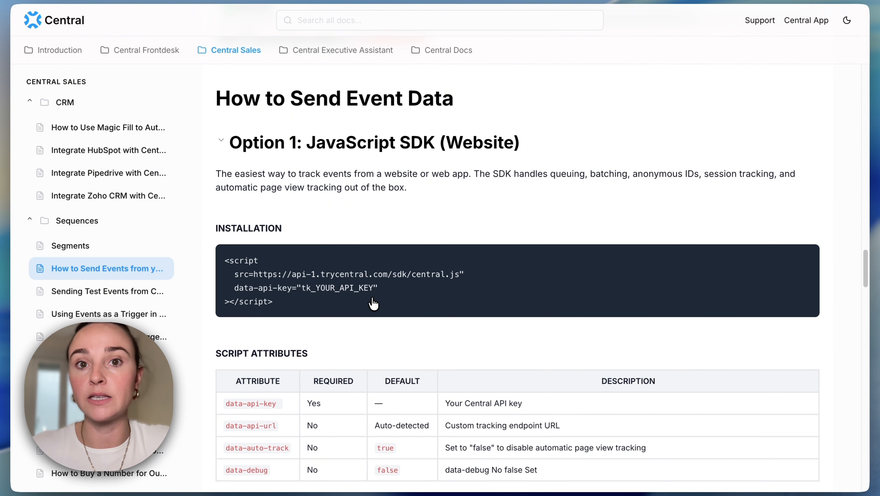
scroll(563, 259, "down", 1)
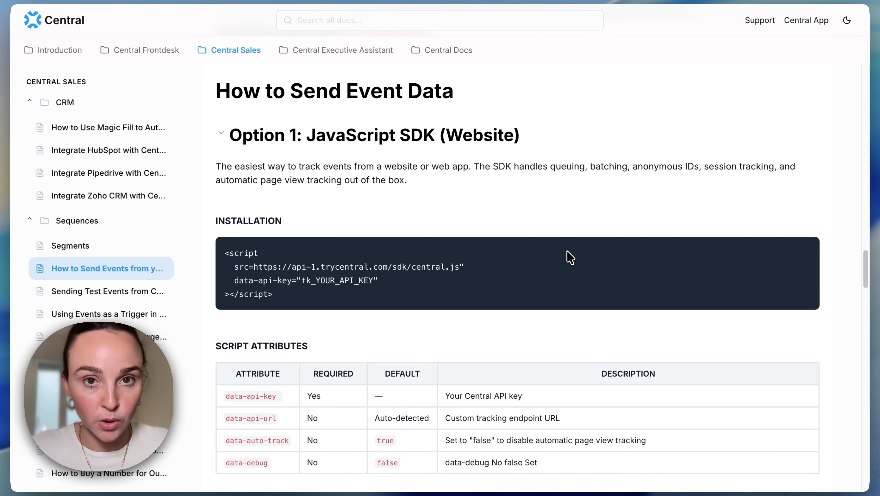
scroll(567, 252, "down", 20)
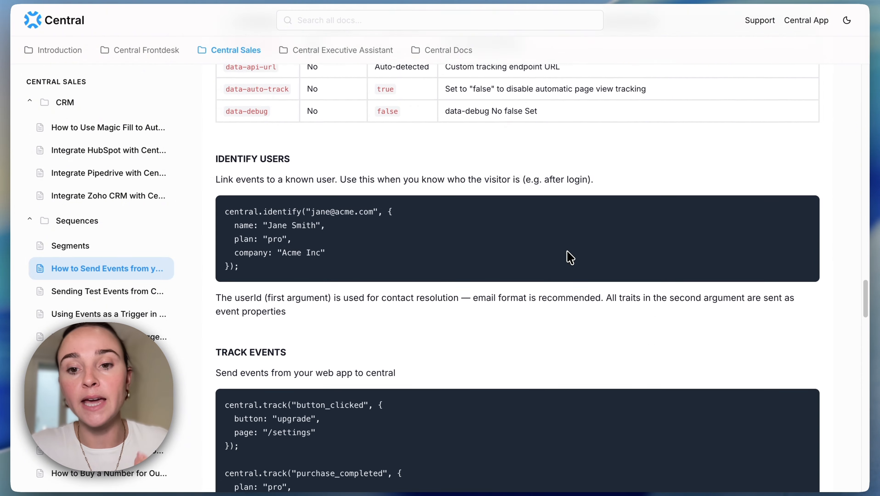
scroll(569, 257, "down", 20)
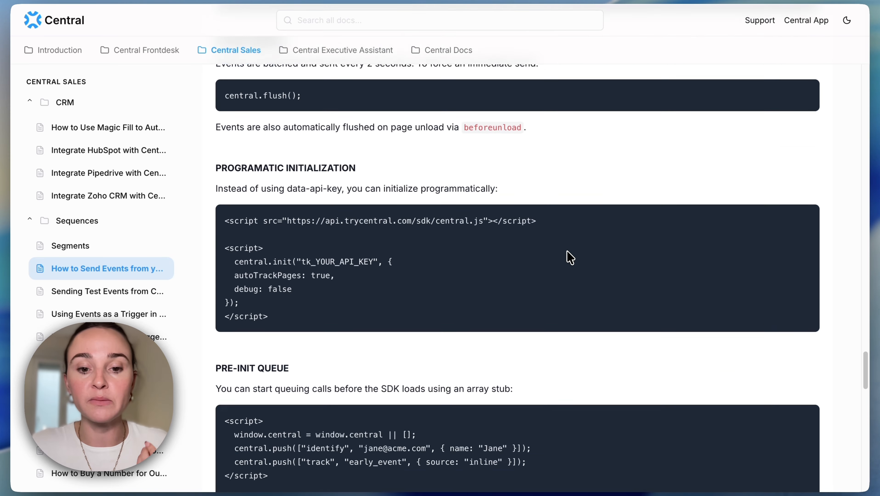
scroll(569, 258, "down", 6)
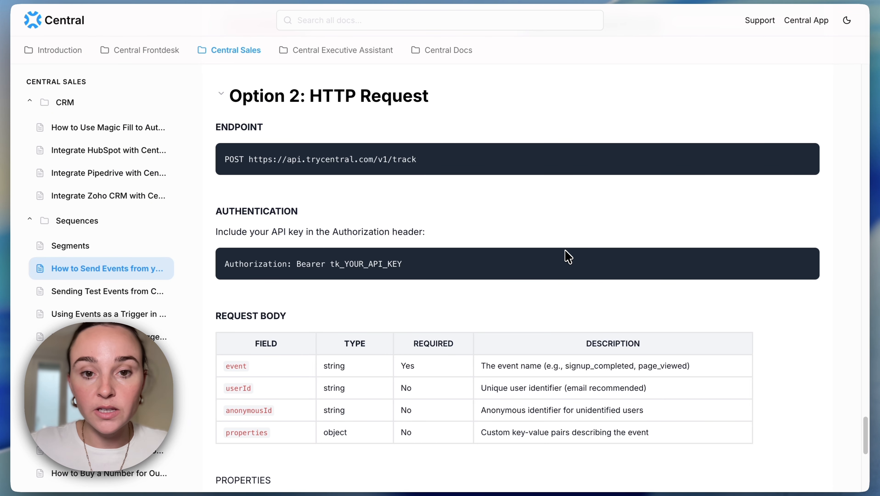
scroll(568, 257, "up", 15)
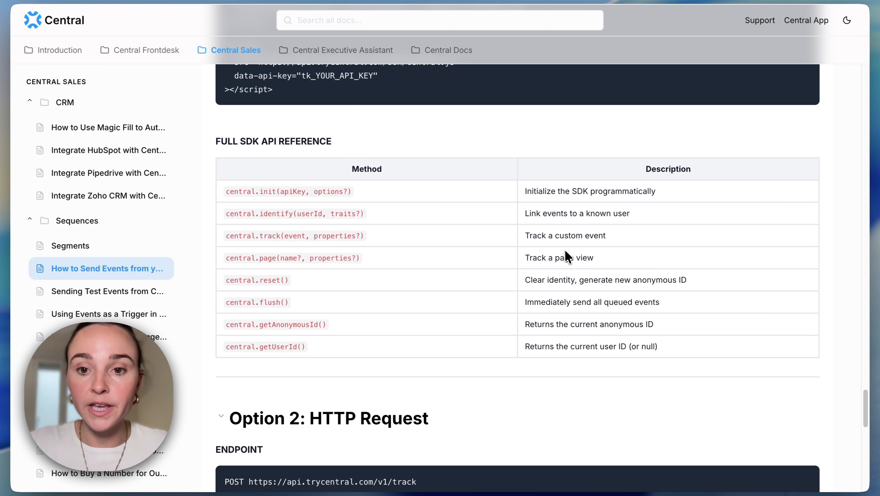
scroll(568, 257, "up", 8)
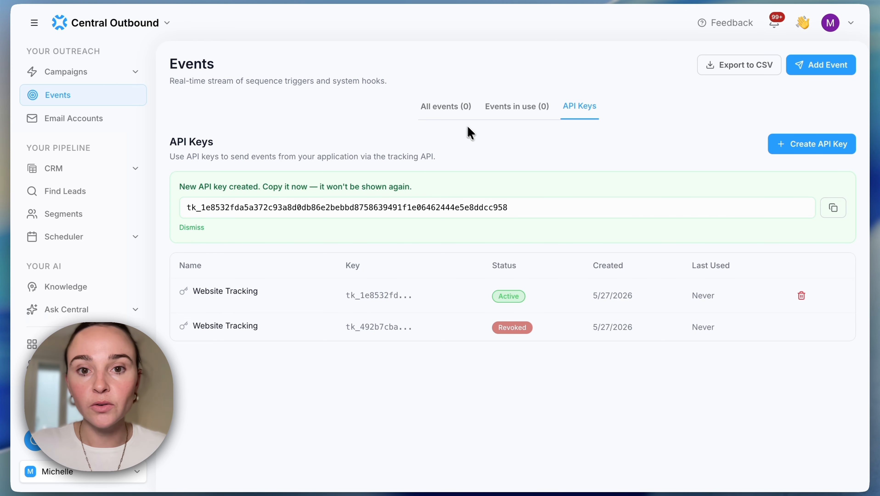
Return to Central Outbound's event list and send an event named signup_completed using the default JSON payload
left_click(432, 107)
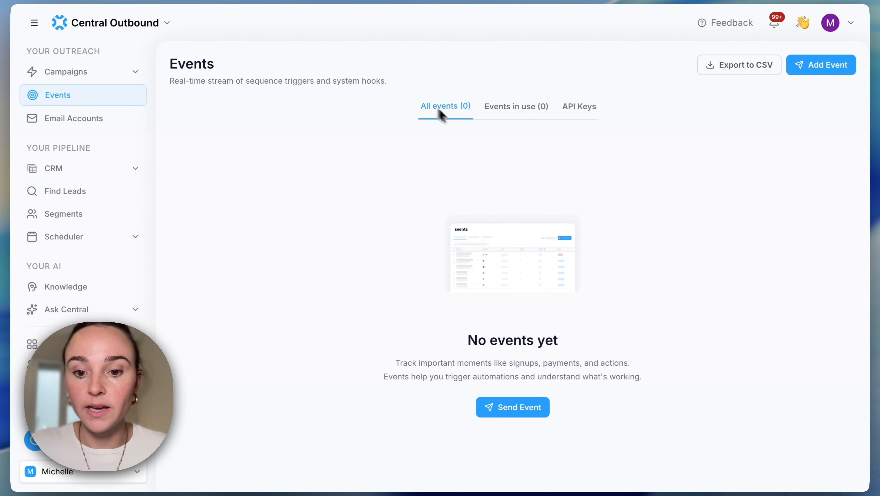
left_click(513, 413)
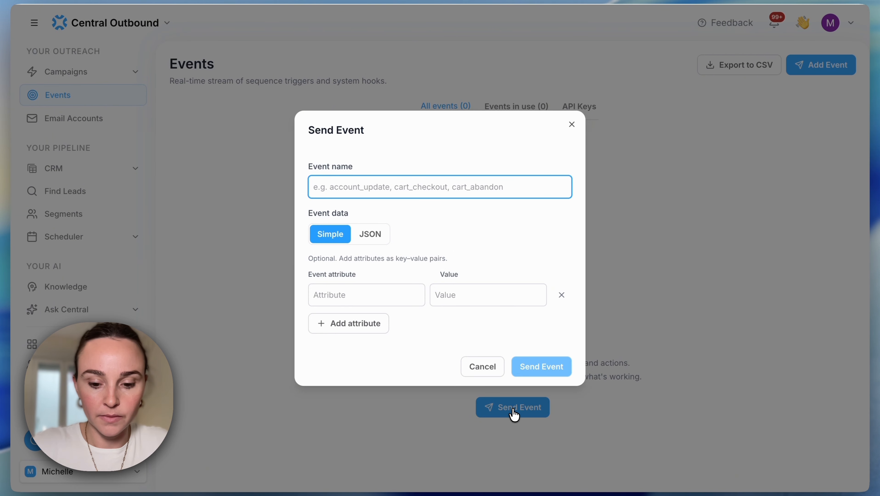
type("signup_completed")
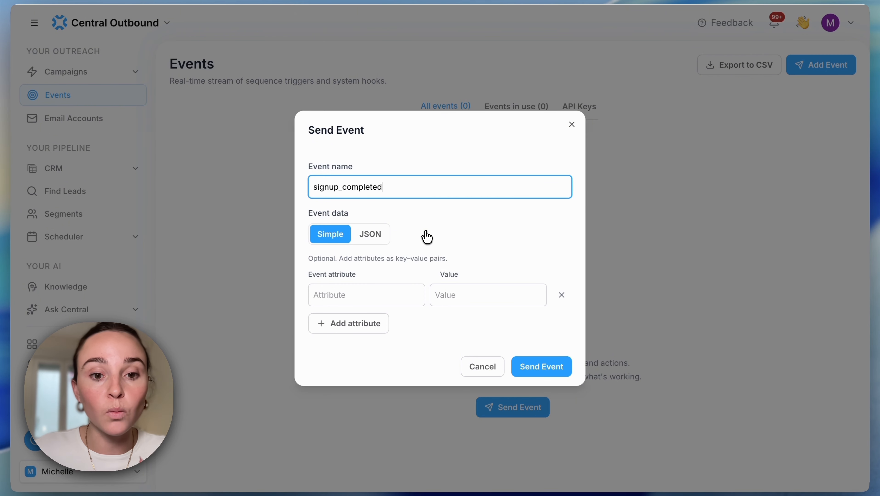
left_click(443, 230)
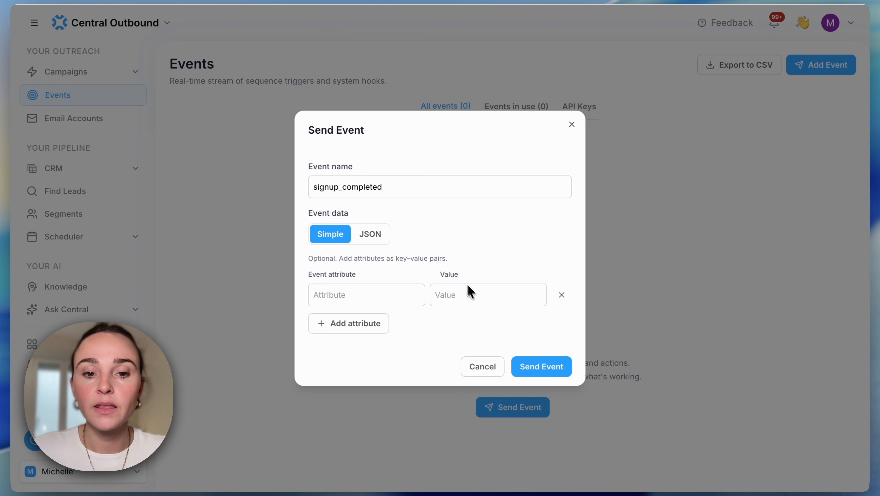
left_click(376, 238)
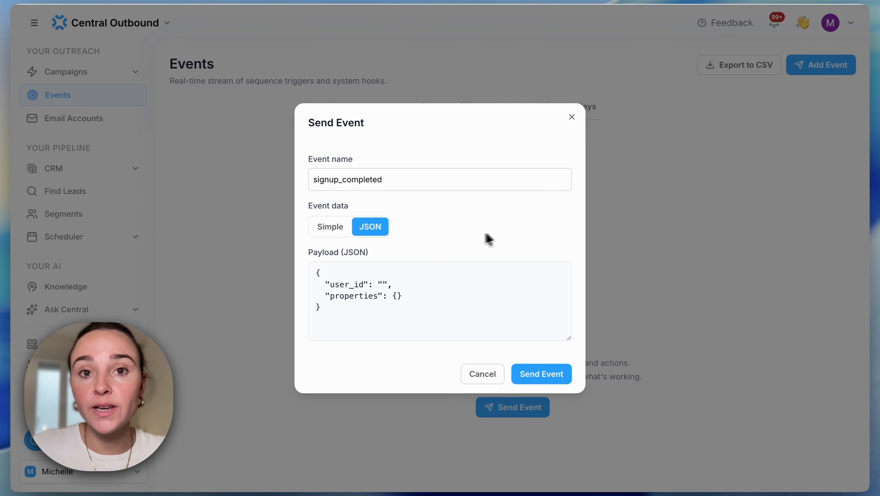
left_click(537, 379)
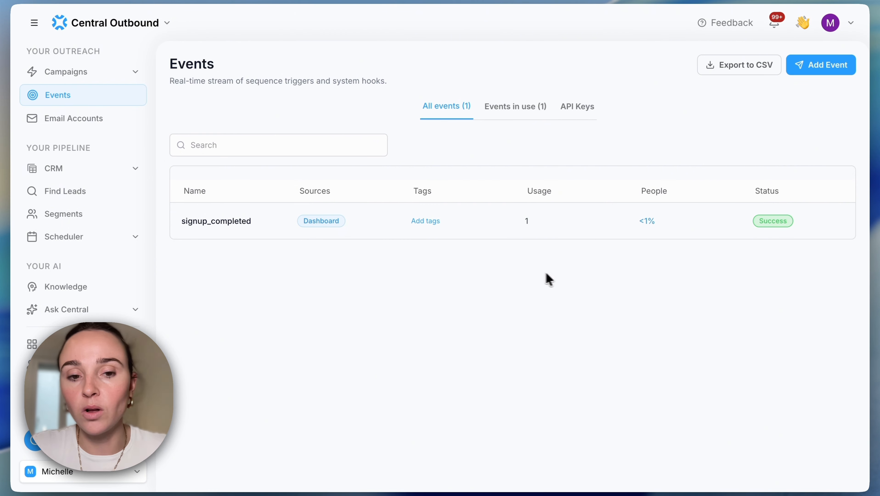
Create a new campaign sequence from scratch named Sign ups
left_click(133, 73)
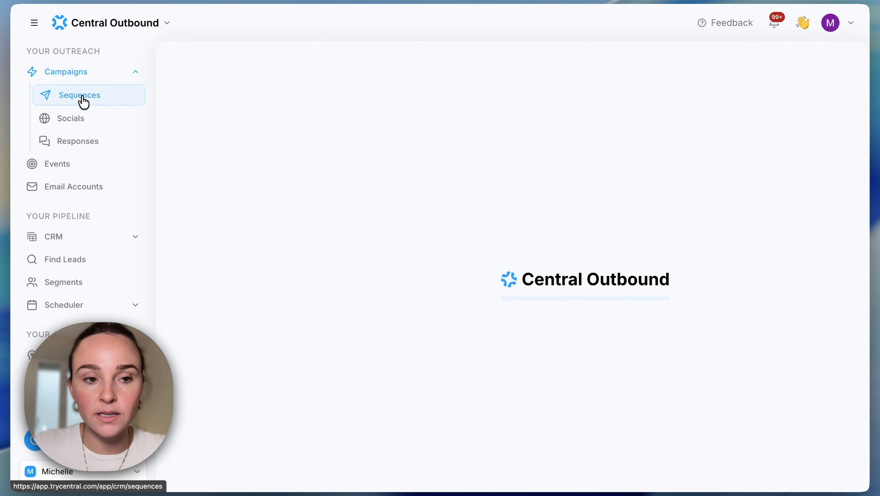
left_click(824, 74)
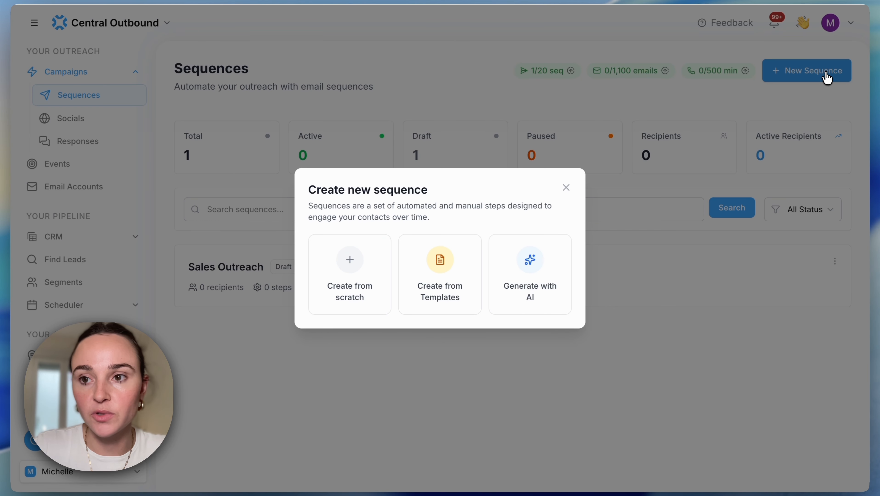
left_click(354, 271)
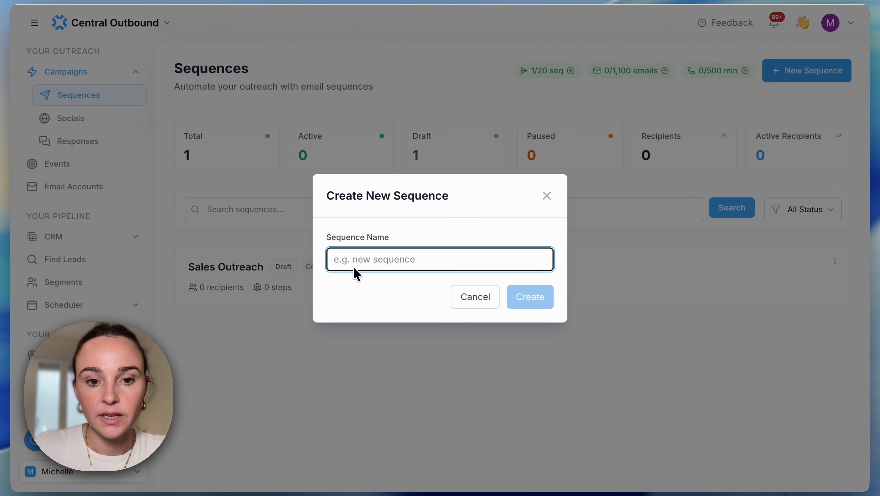
type("Sign ups")
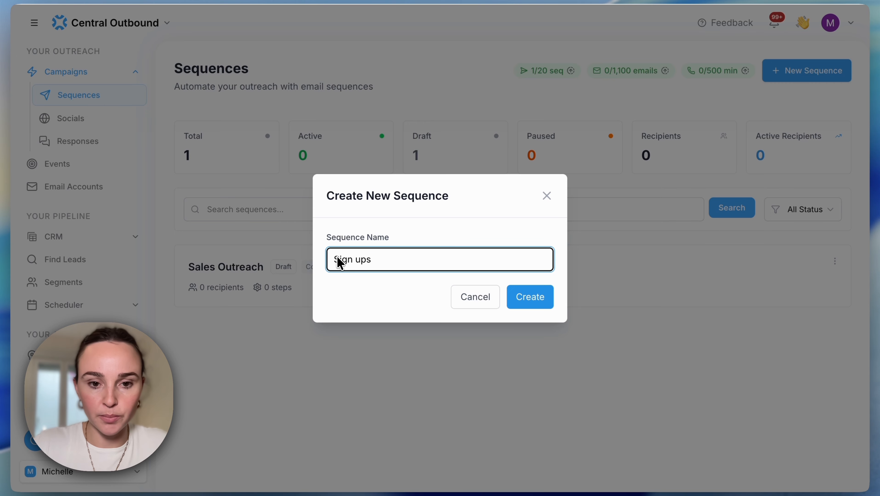
left_click(536, 301)
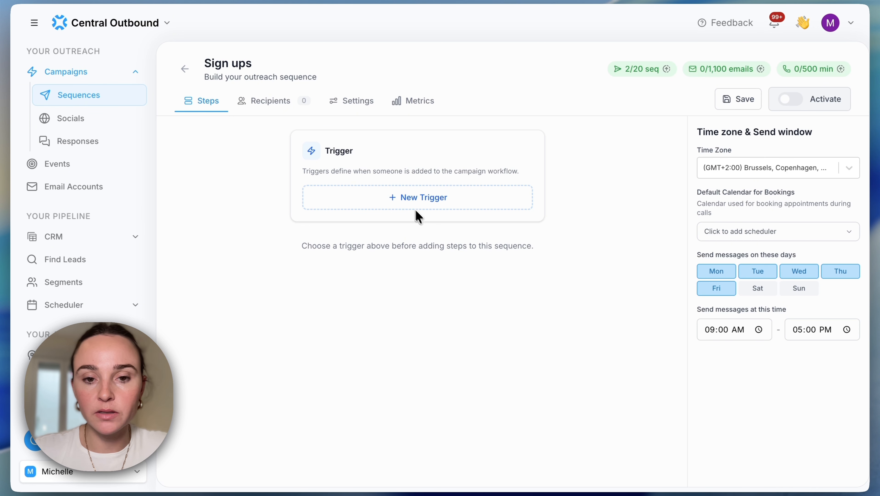
Add a User Event trigger for signup_completed to the sequence, without filtering by event attributes, and save it
left_click(435, 199)
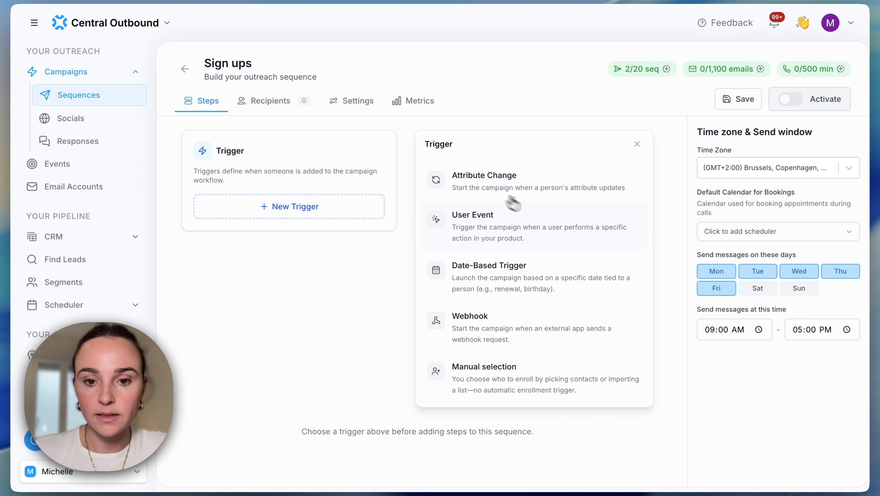
left_click(478, 231)
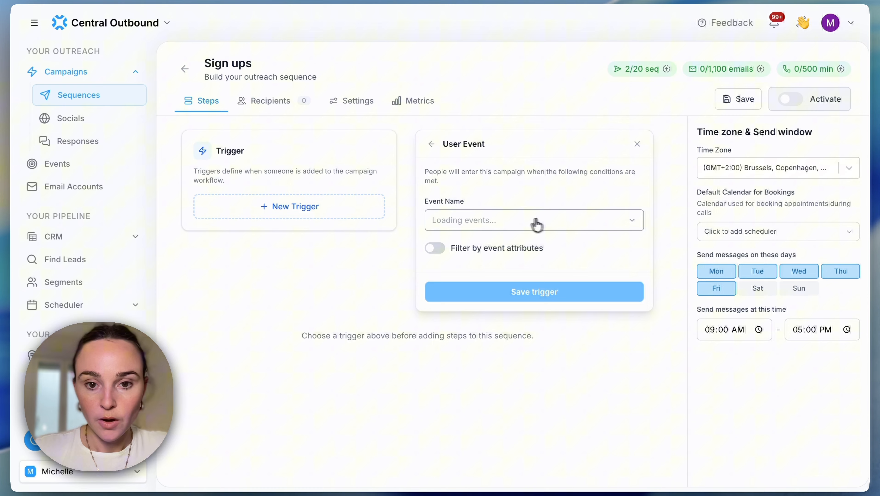
left_click(633, 225)
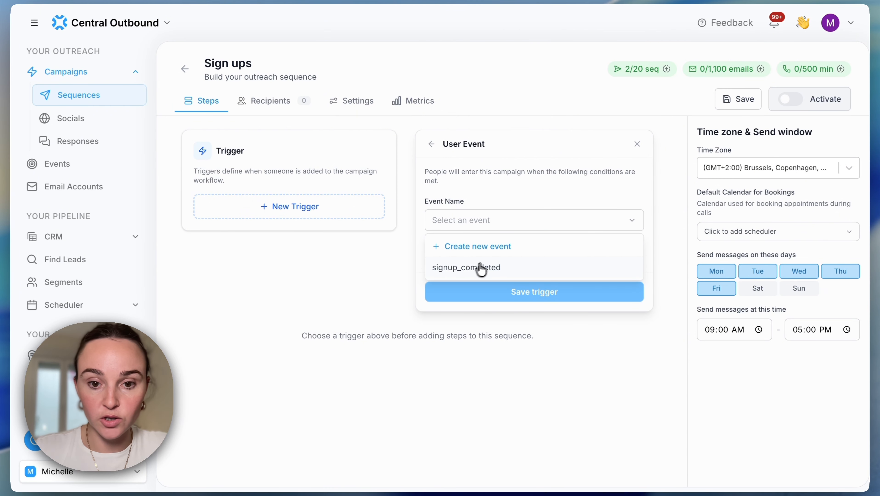
left_click(467, 271)
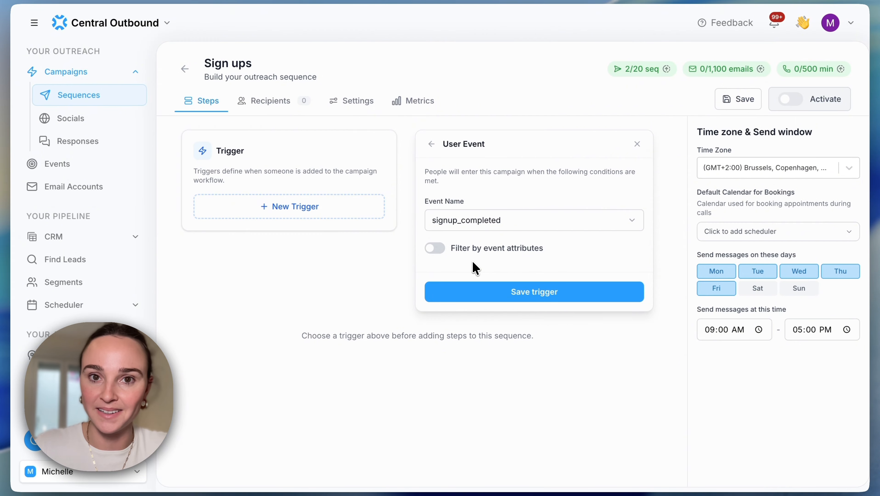
left_click(444, 247)
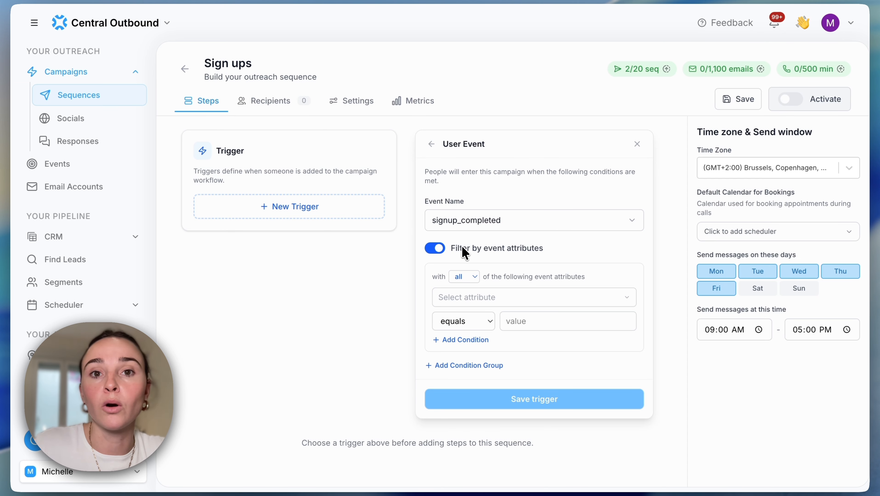
left_click(434, 249)
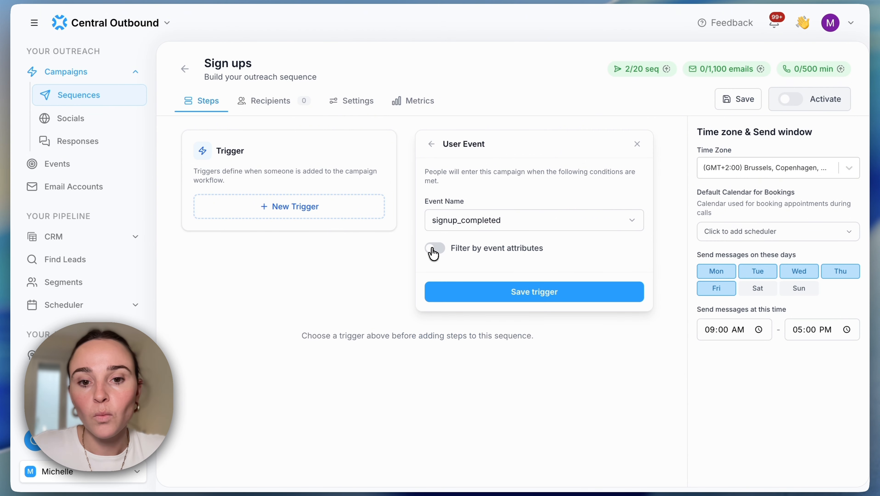
left_click(517, 292)
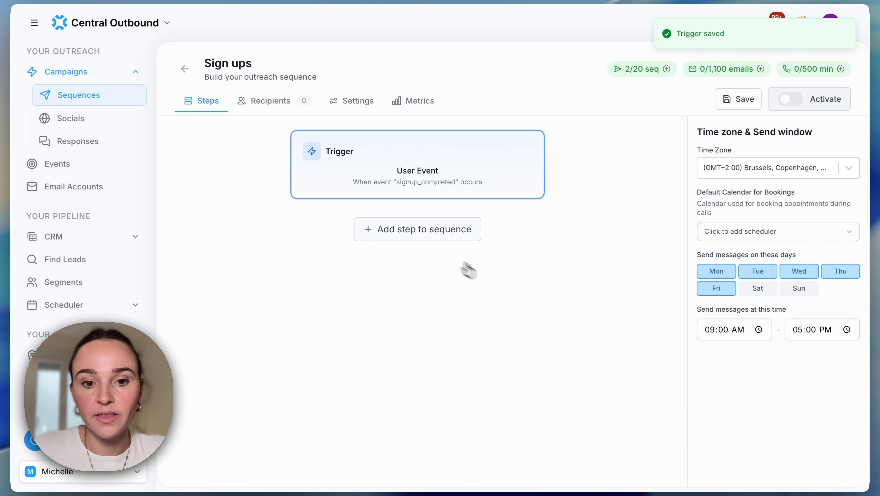
Open the choice of steps that can be added after the trigger and look through the available types
left_click(413, 236)
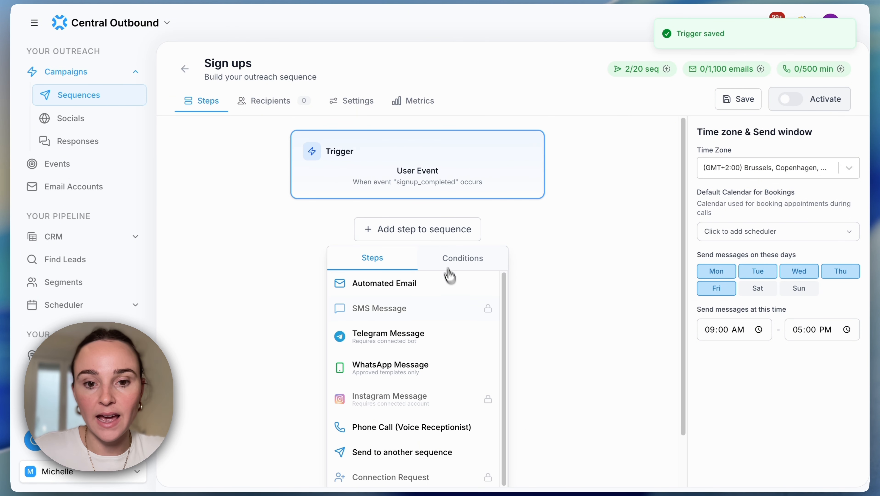
scroll(451, 303, "down", 1)
scroll(454, 306, "up", 1)
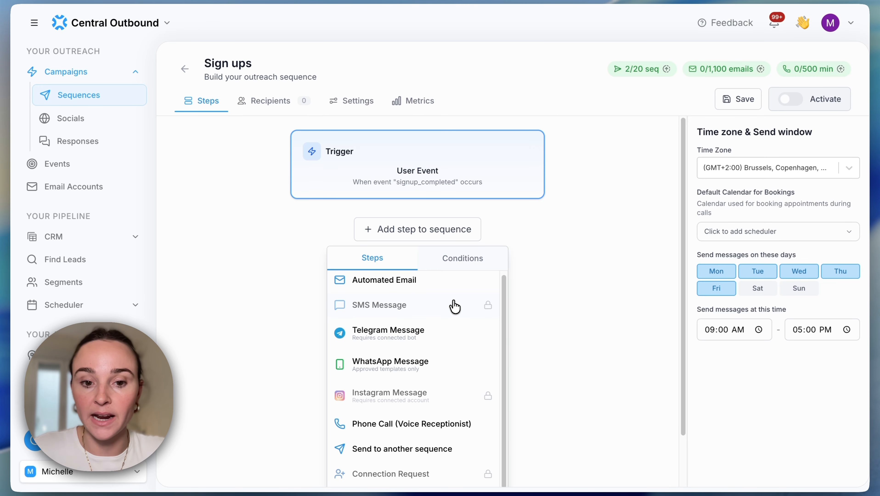